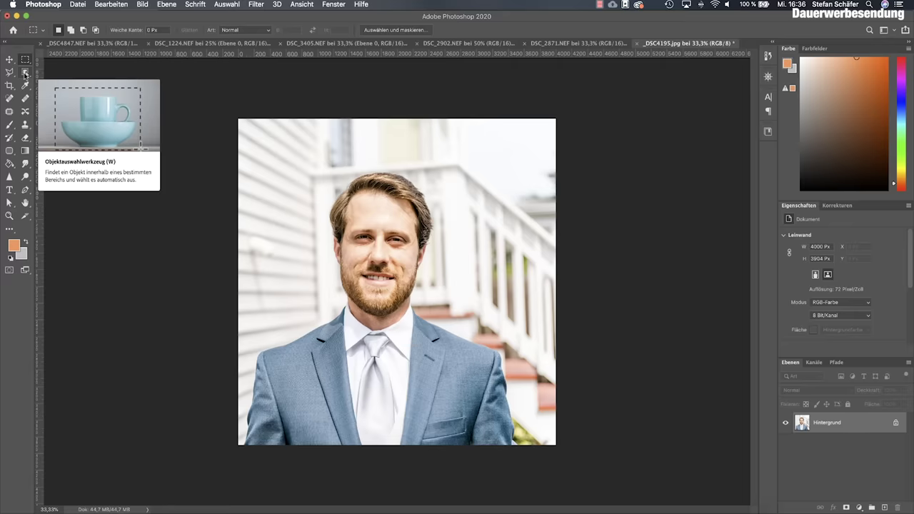
- Review the toolbar's hidden extra tools in Edit Toolbar, confirm with Fertig, and reselect Object Selection
left_click(25, 74)
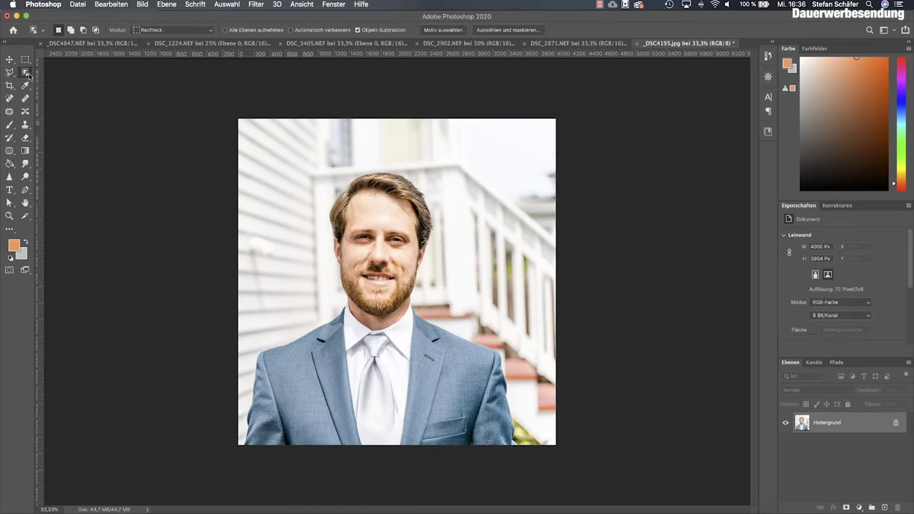
right_click(25, 74)
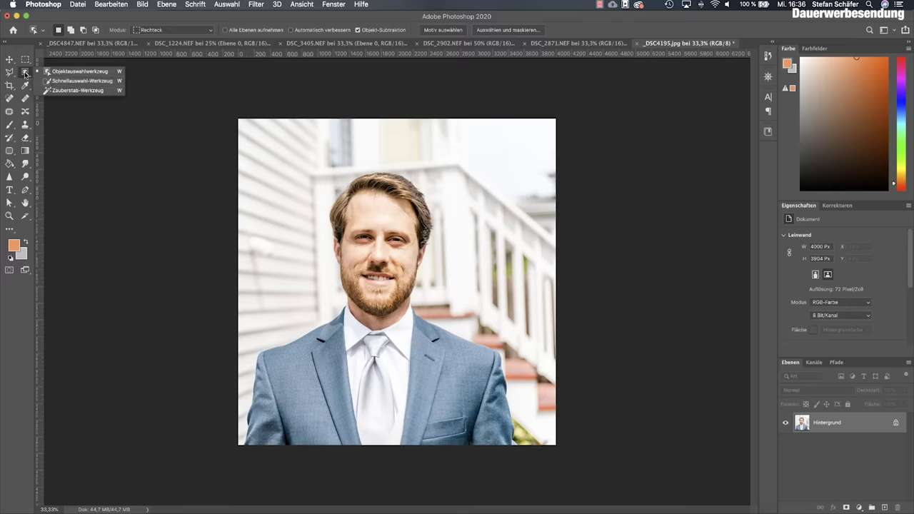
left_click(25, 74)
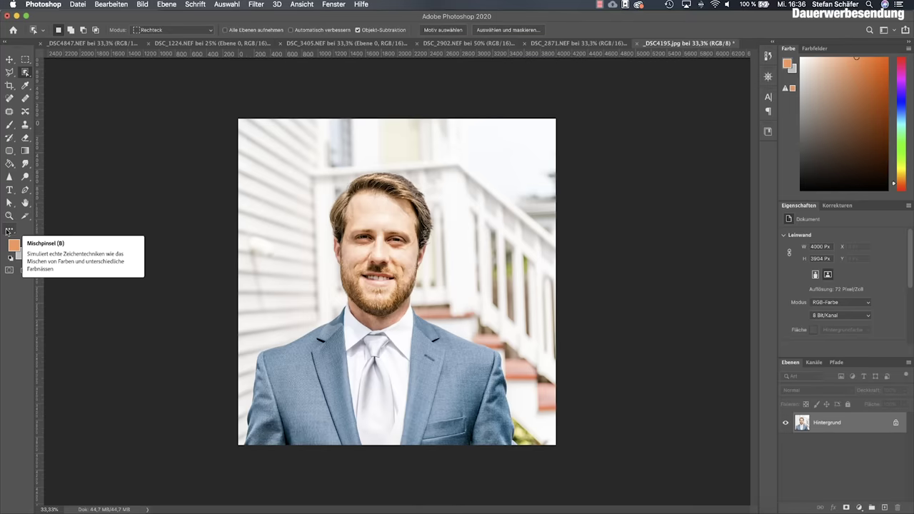
left_click(10, 230)
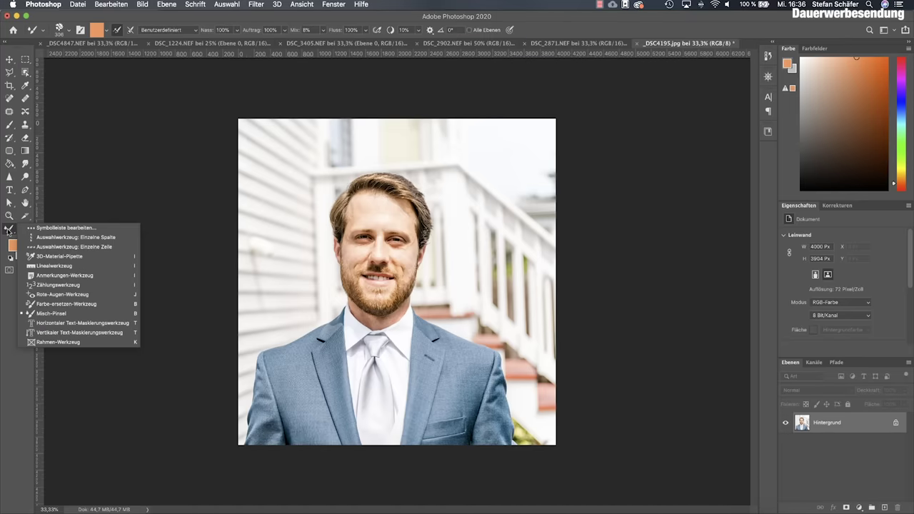
left_click(68, 228)
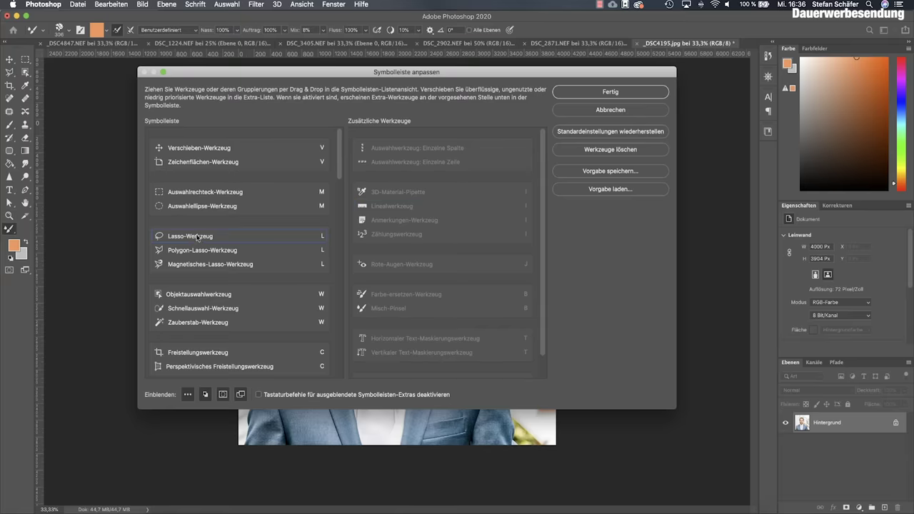
left_click(635, 94)
left_click(24, 73)
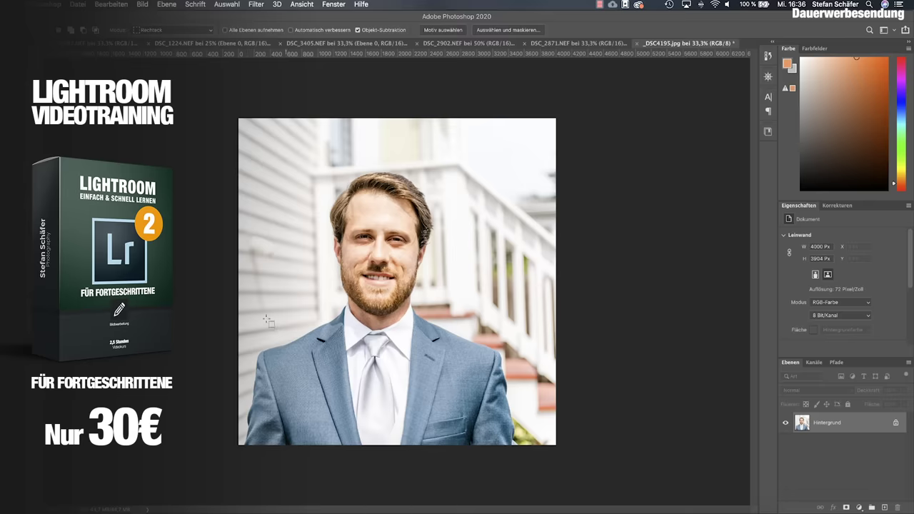
- Box-select the bearded man so the outline follows his head, beard and suit
left_click_drag(244, 168, 519, 466)
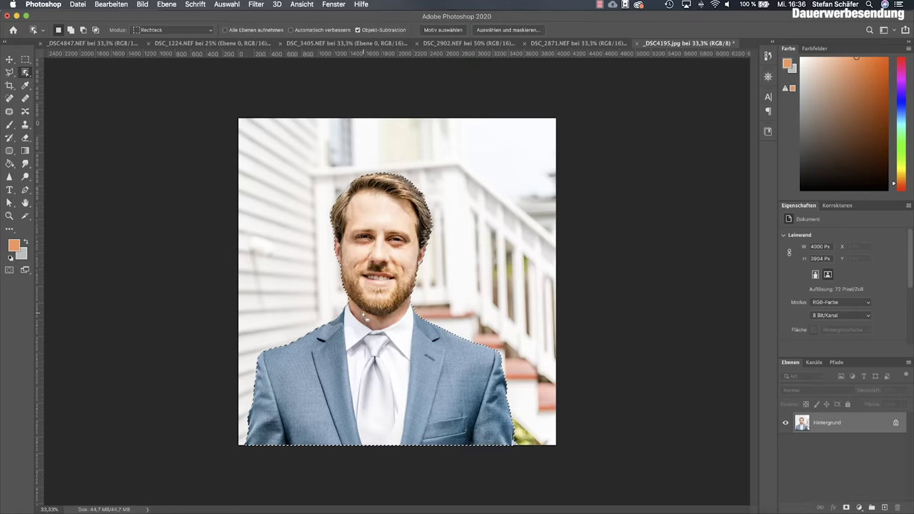
left_click(25, 60)
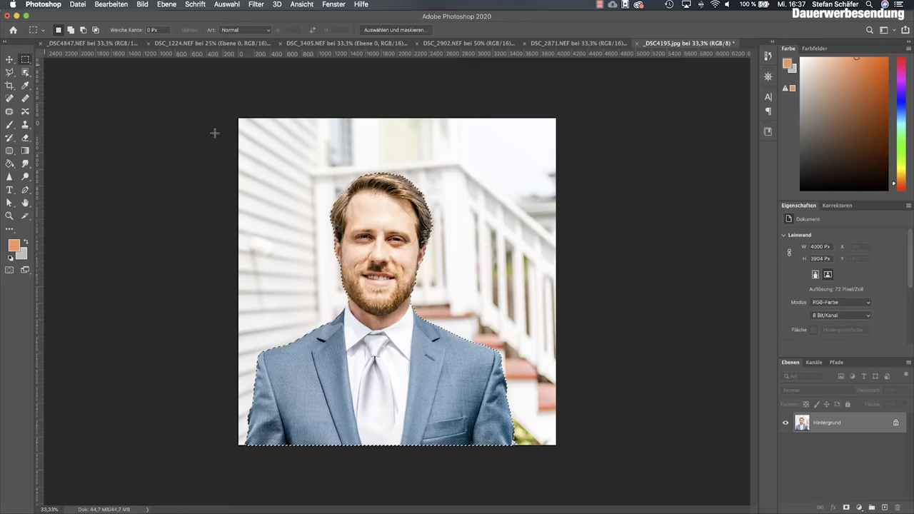
- Undo the selection, set Object Selection to Lasso mode, and lasso around the man's head
key("super+z")
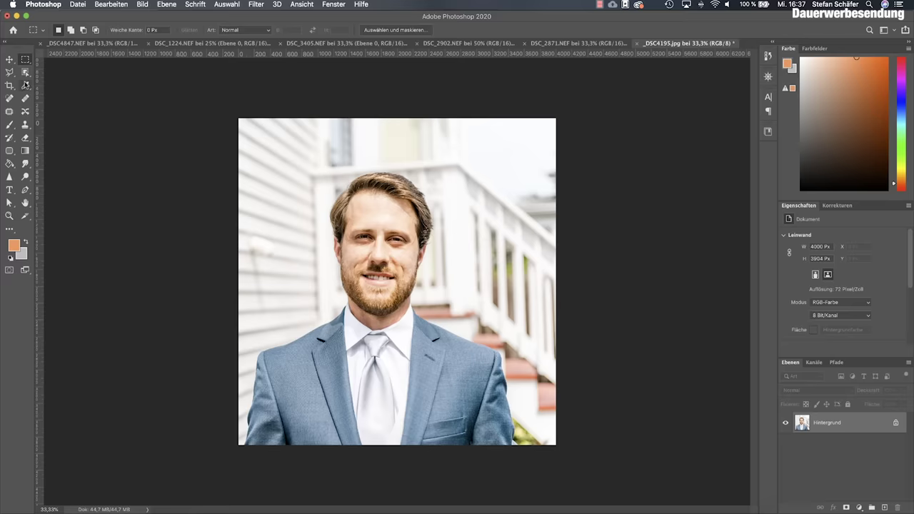
left_click(25, 73)
left_click(146, 32)
left_click(147, 41)
mouse_move(247, 458)
left_mouse_down()
mouse_move(244, 393)
mouse_move(330, 312)
mouse_move(335, 279)
mouse_move(325, 254)
left_mouse_up()
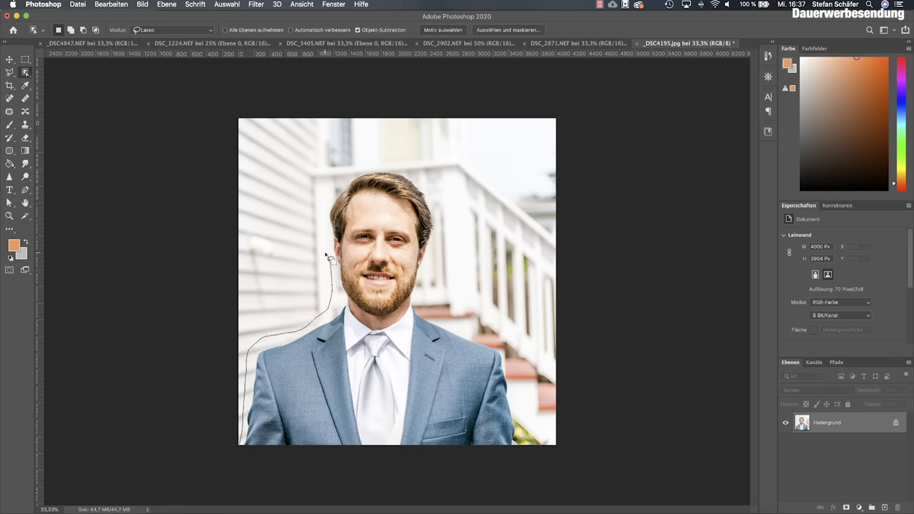
mouse_move(325, 251)
left_mouse_down()
mouse_move(321, 211)
mouse_move(336, 174)
mouse_move(405, 169)
mouse_move(438, 205)
mouse_move(439, 260)
mouse_move(425, 304)
mouse_move(513, 357)
mouse_move(486, 348)
left_mouse_up()
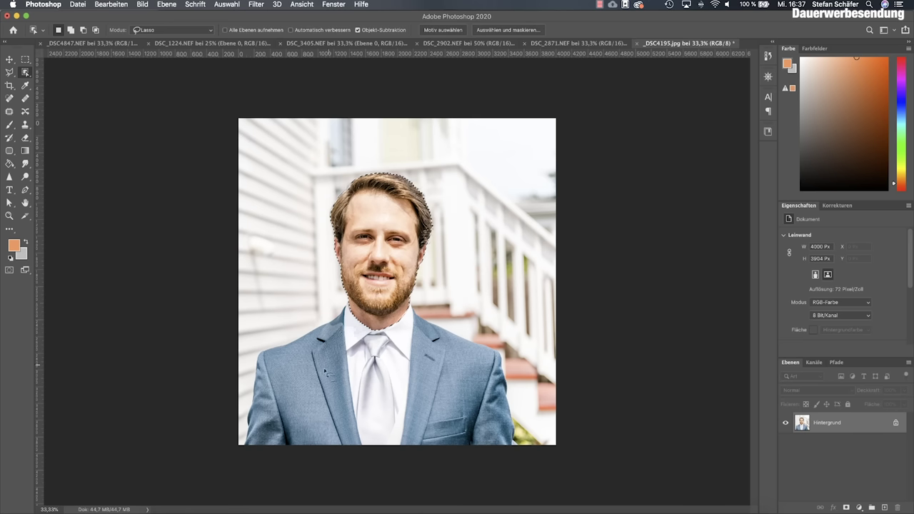
- Clear the head selection and lasso only the left side of the man's jacket
left_click(25, 59)
key("ctrl+d")
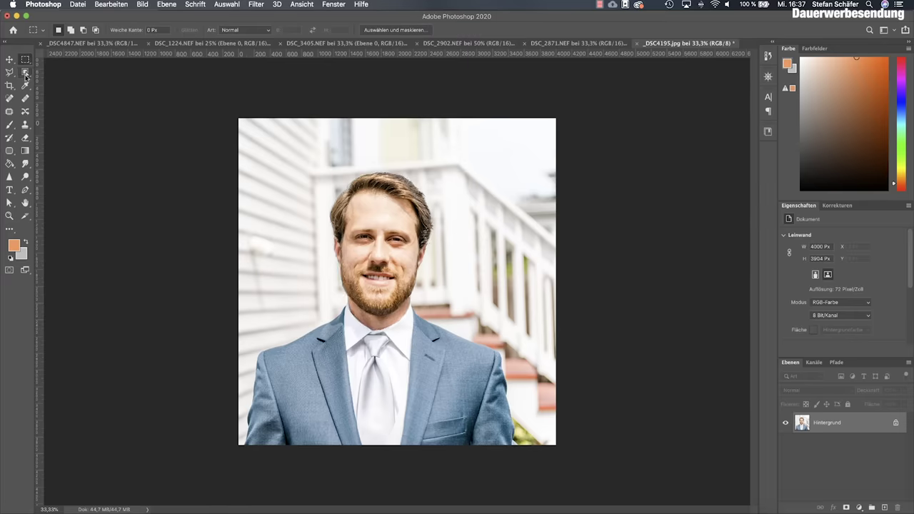
left_click(25, 73)
mouse_move(344, 351)
left_mouse_down()
mouse_move(348, 342)
mouse_move(218, 463)
mouse_move(340, 301)
left_mouse_up()
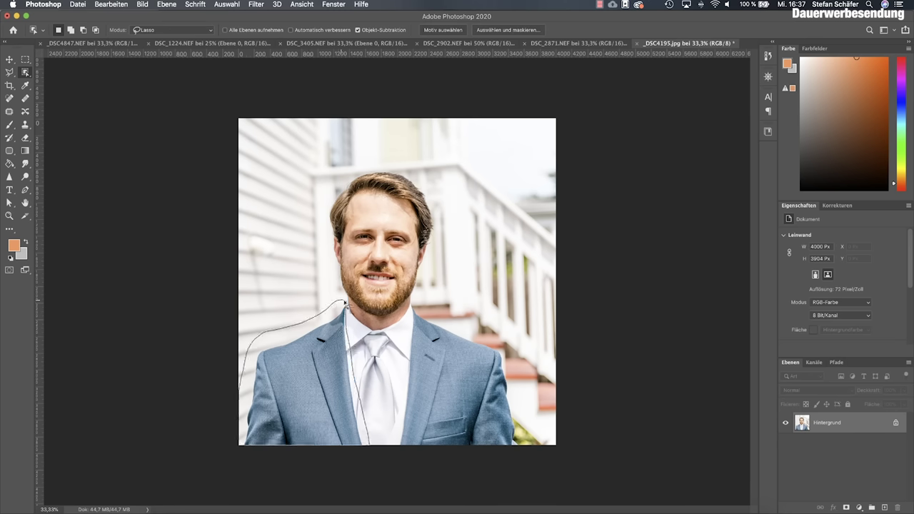
left_click_drag(344, 308, 343, 314)
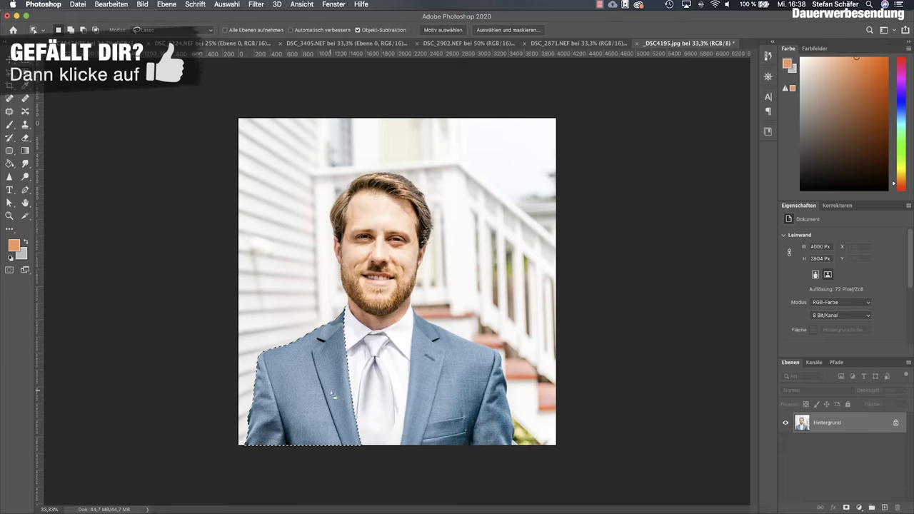
- Deselect and convert the locked Hintergrund background into a regular layer named Ebene 0
key("m")
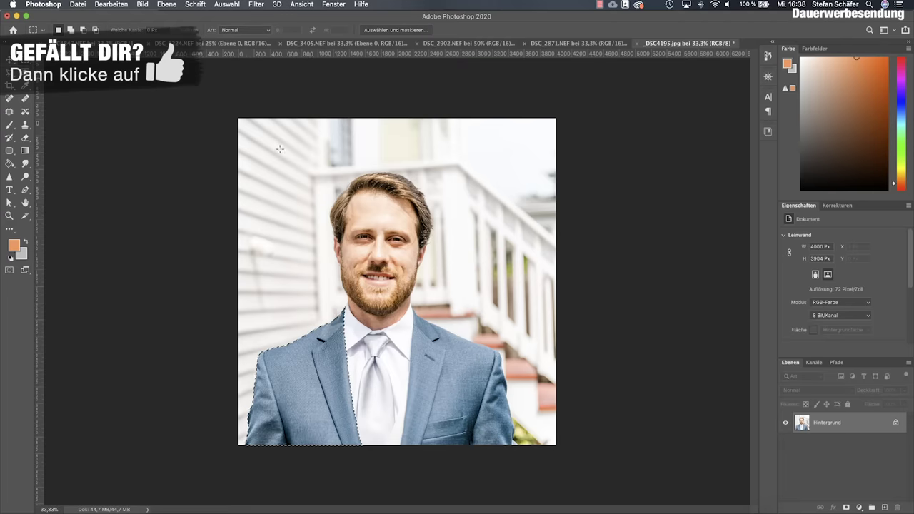
key("super+d")
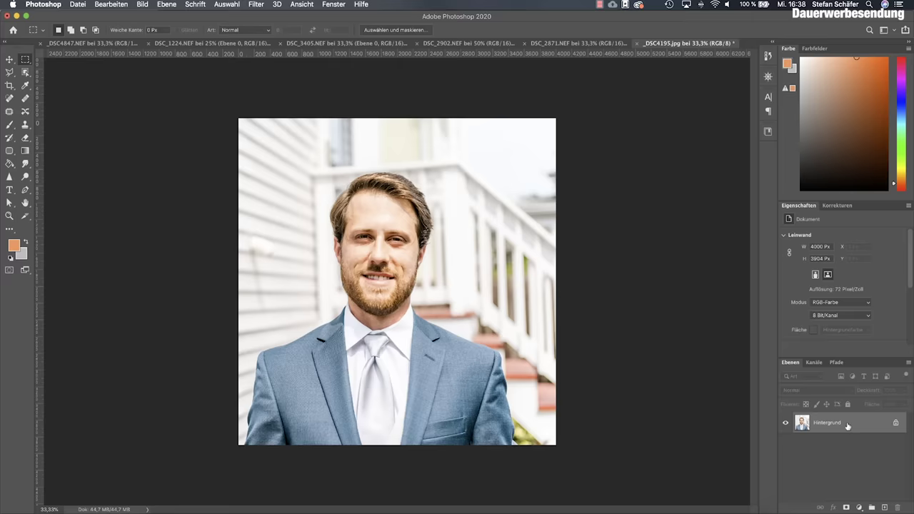
double_click(856, 426)
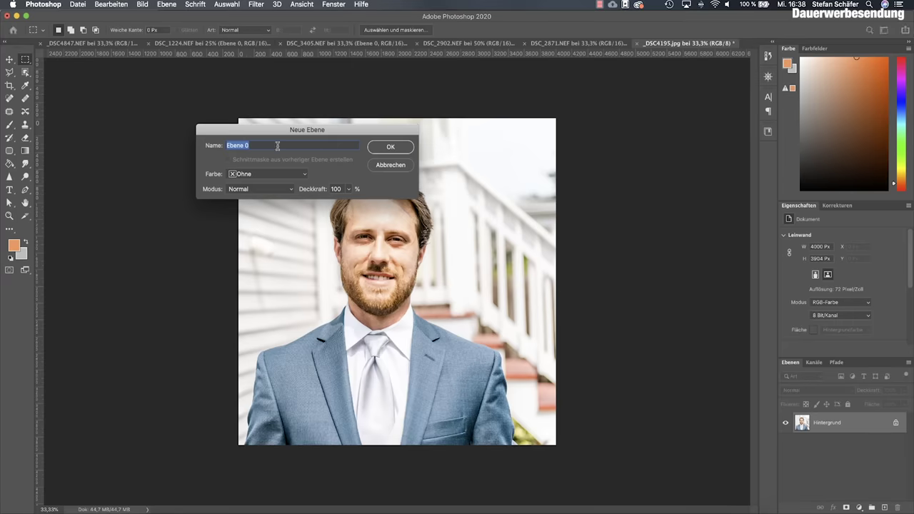
left_click(387, 148)
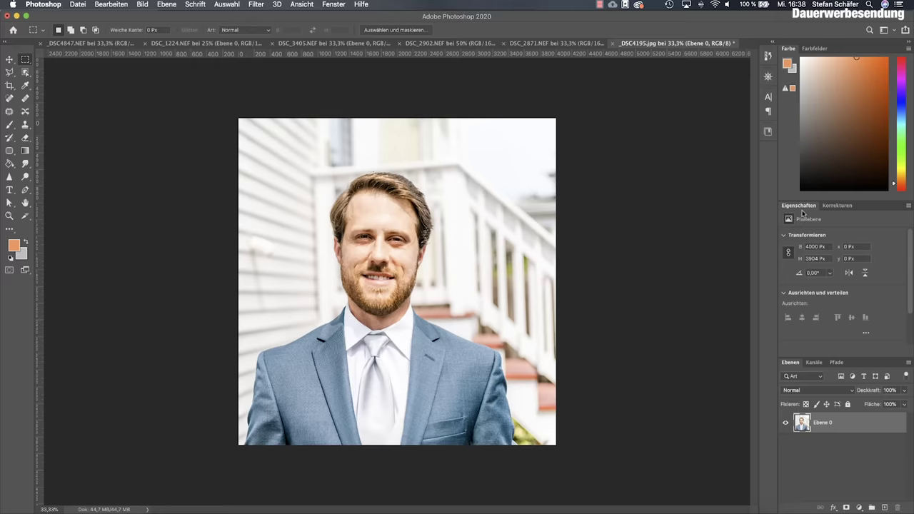
- Try Motiv auswählen, deselect, then apply Hintergrund entfernen to mask out the man's background
scroll(843, 284, "down", 3)
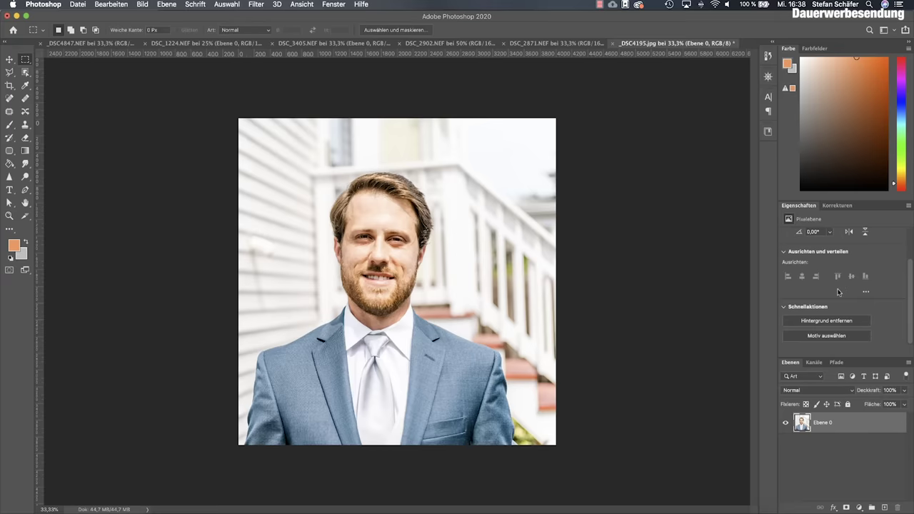
left_click(833, 337)
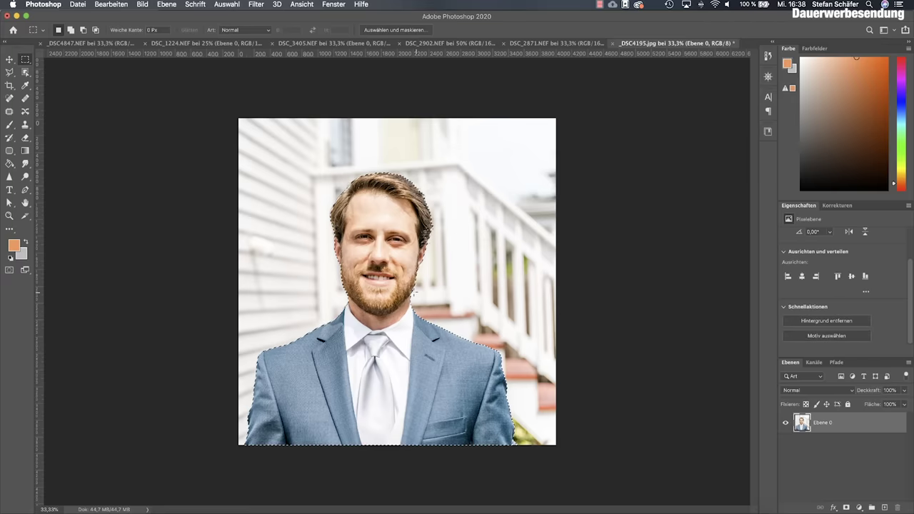
key("ctrl+d")
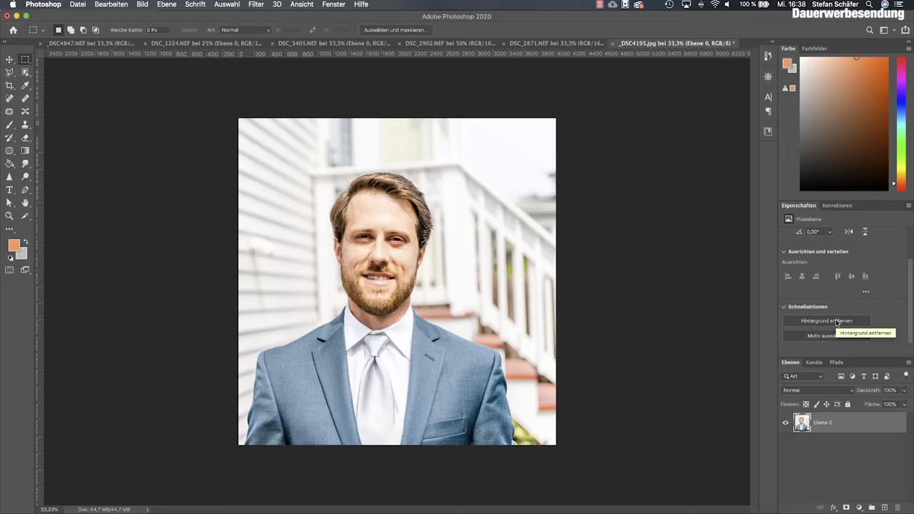
left_click(837, 323)
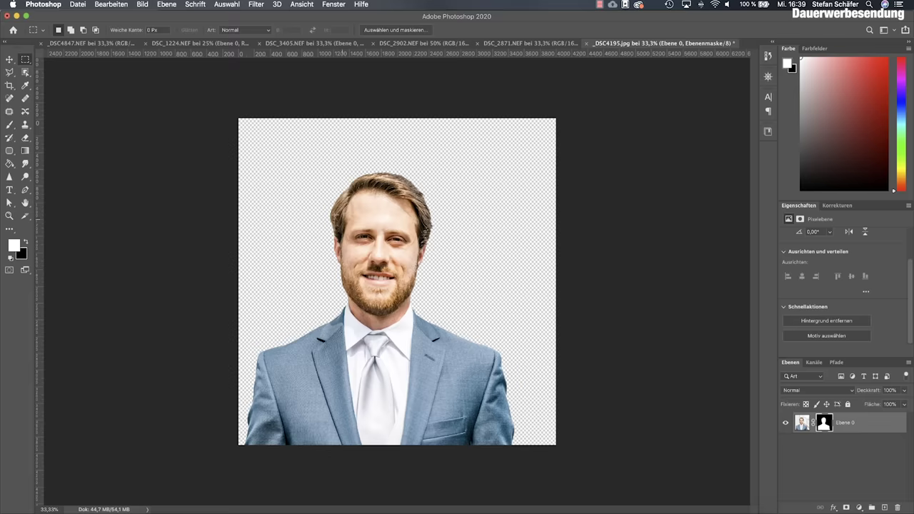
- Zoom in on the man's head to inspect the cut-out edges
left_click(9, 216)
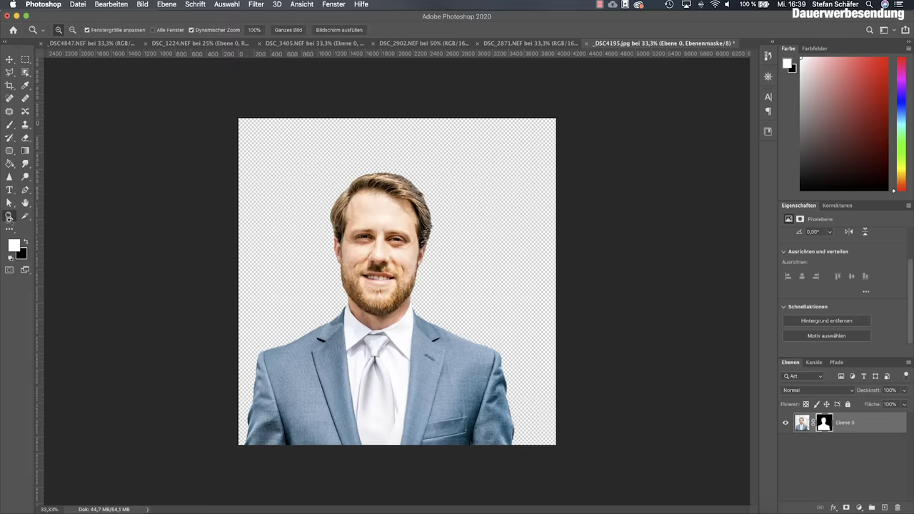
left_click(374, 194)
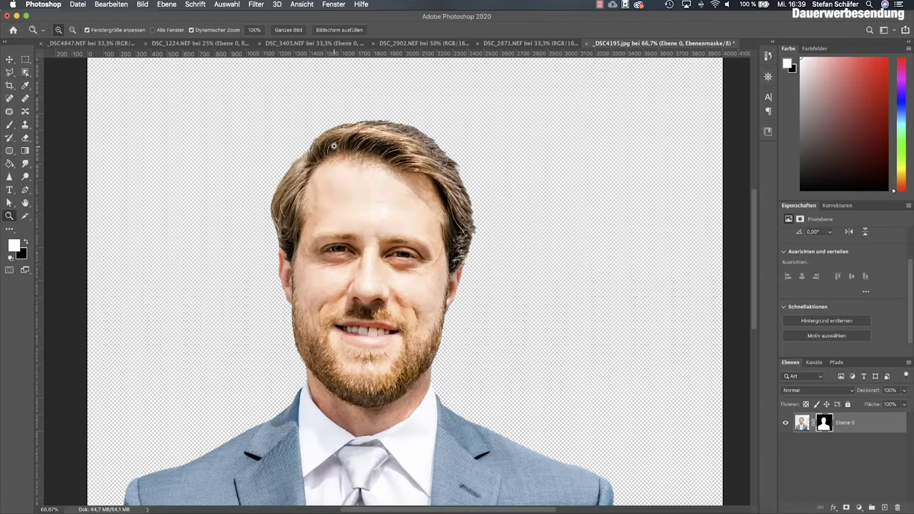
scroll(285, 347, "down", 5)
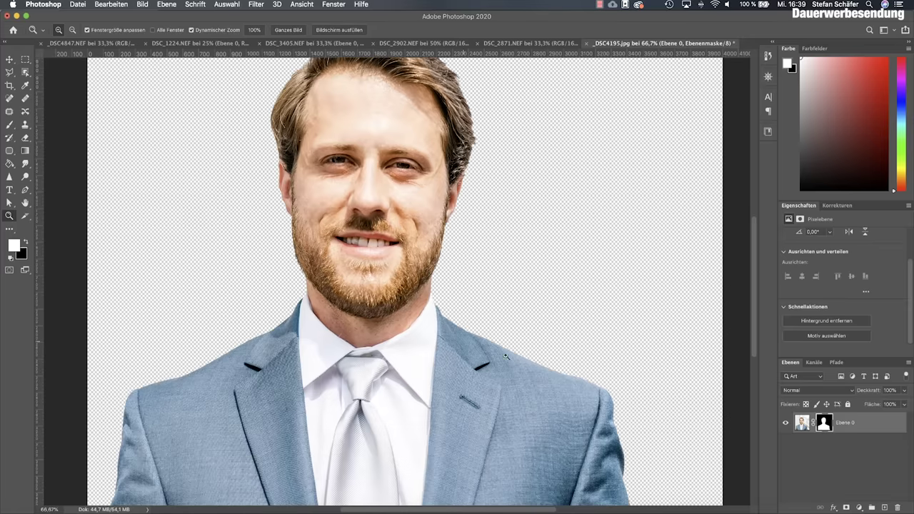
scroll(623, 415, "down", 1)
scroll(622, 428, "down", 5)
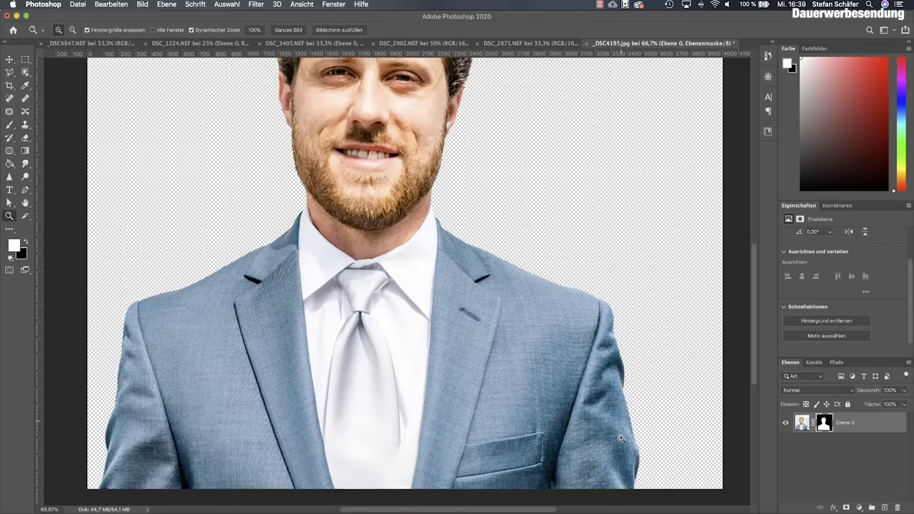
scroll(621, 438, "down", 2)
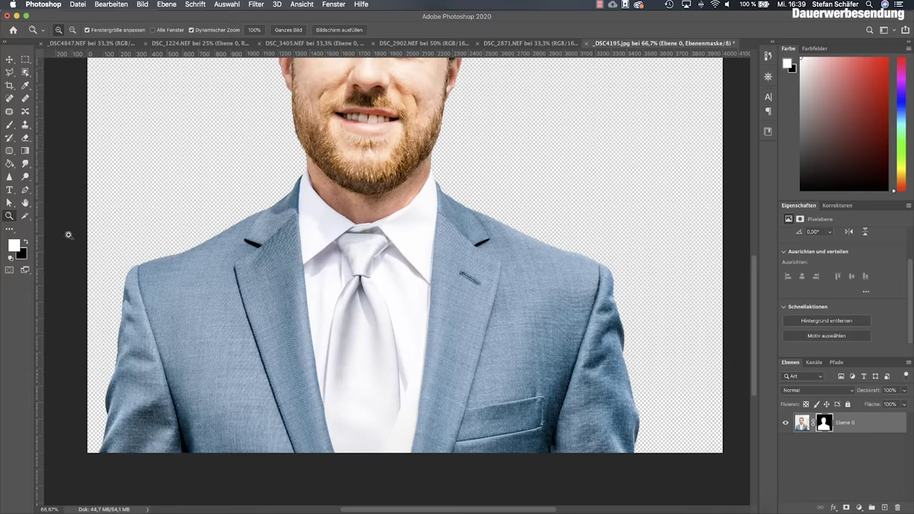
- Zoom back out and switch to the DSC_2902 photo of the woman in the fur hood
left_click(333, 253, "alt")
left_click(425, 267, "alt")
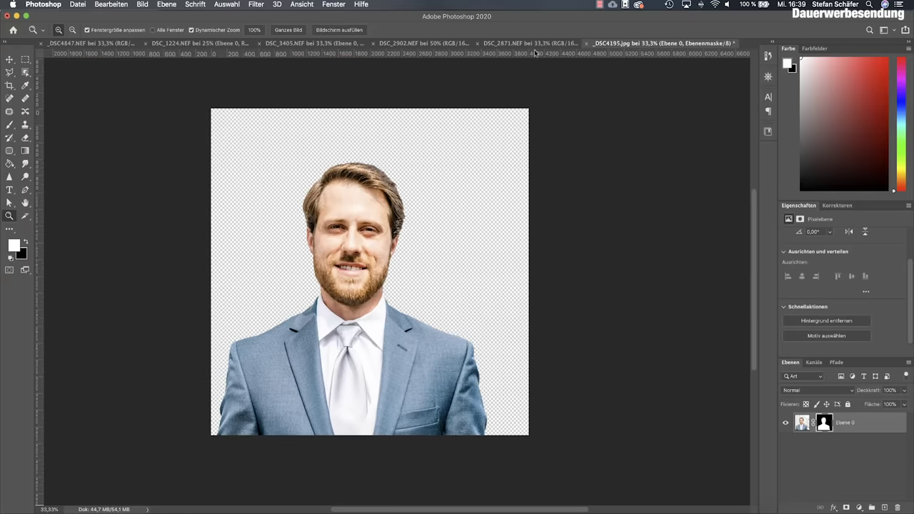
left_click(418, 43)
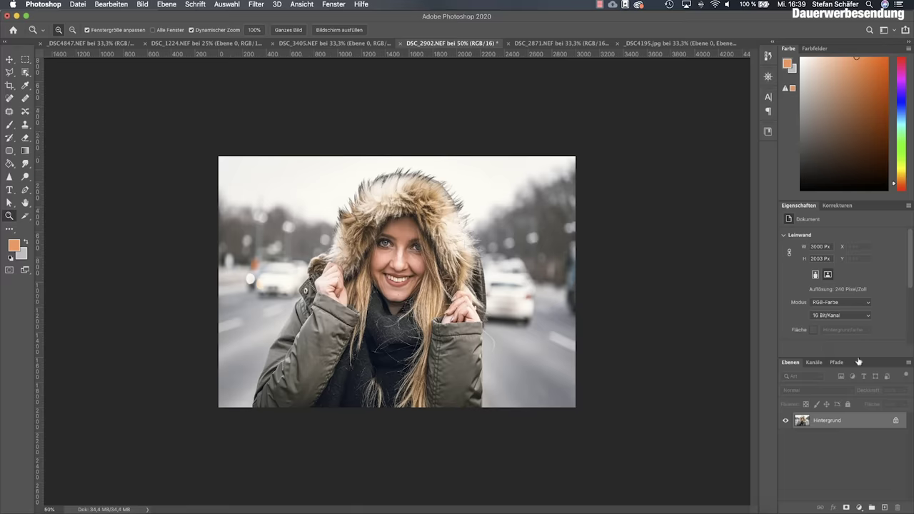
- Convert the hooded woman's Hintergrund to Ebene 0 and remove its background with Hintergrund entfernen
double_click(850, 425)
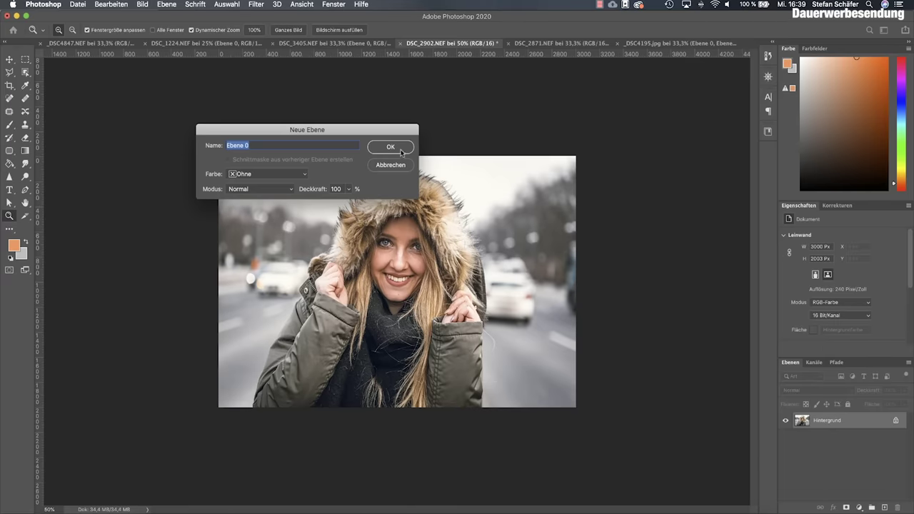
key("Return")
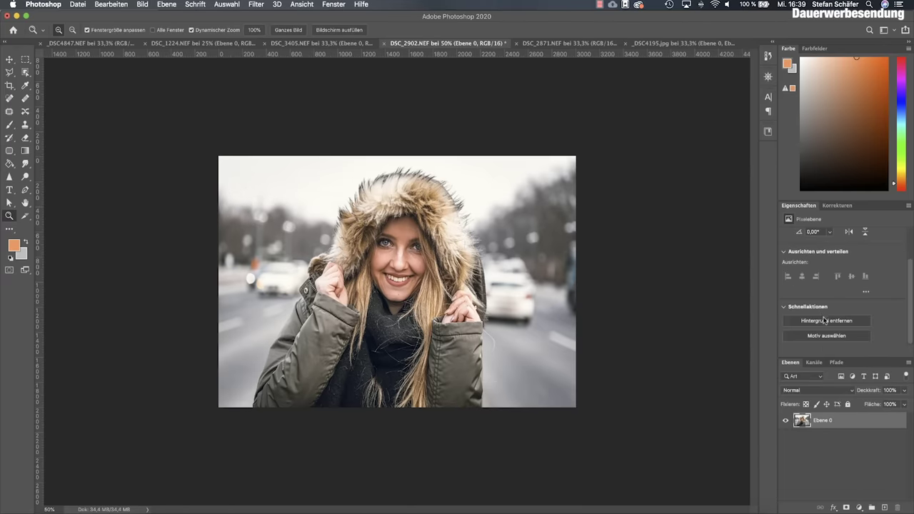
left_click(828, 322)
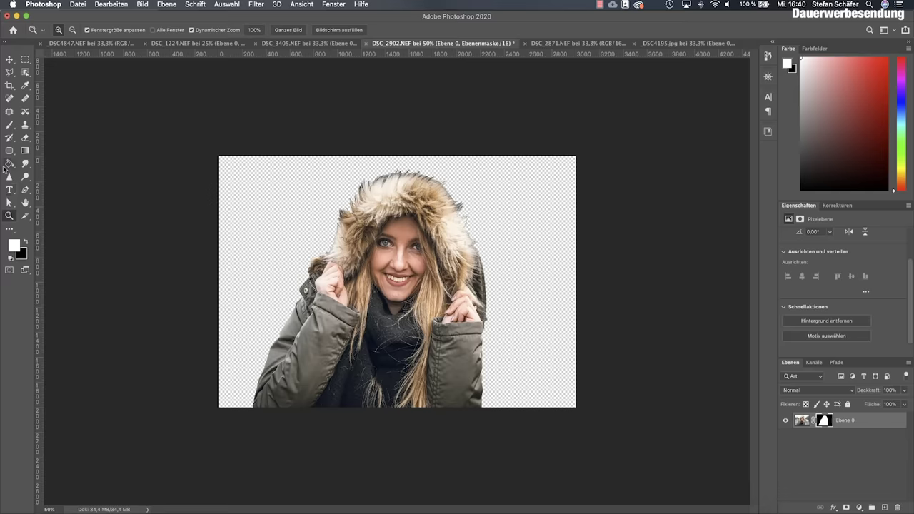
- In Auswählen und maskieren, enable Smartradius with Radius 3 px and Kontrast 13%, and pick the Refine Edge Brush
left_click(26, 73)
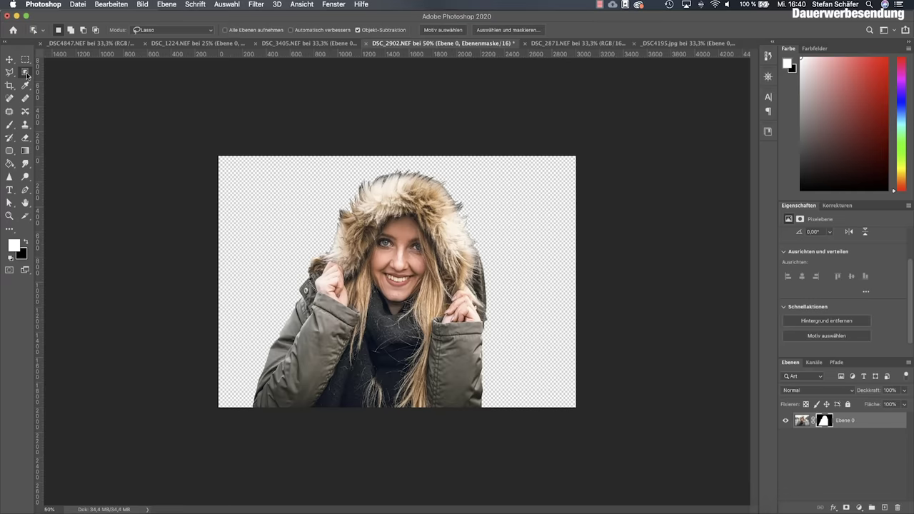
left_click(503, 30)
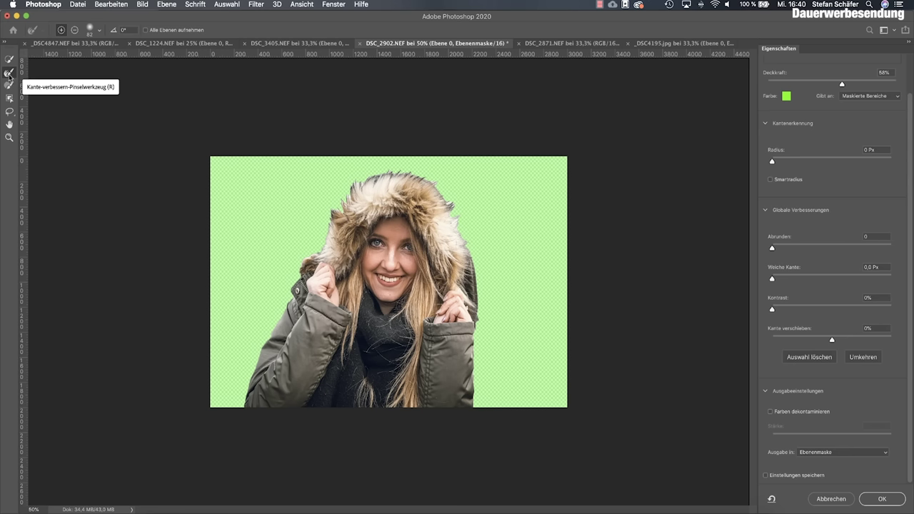
left_click(778, 180)
left_click_drag(773, 163, 786, 162)
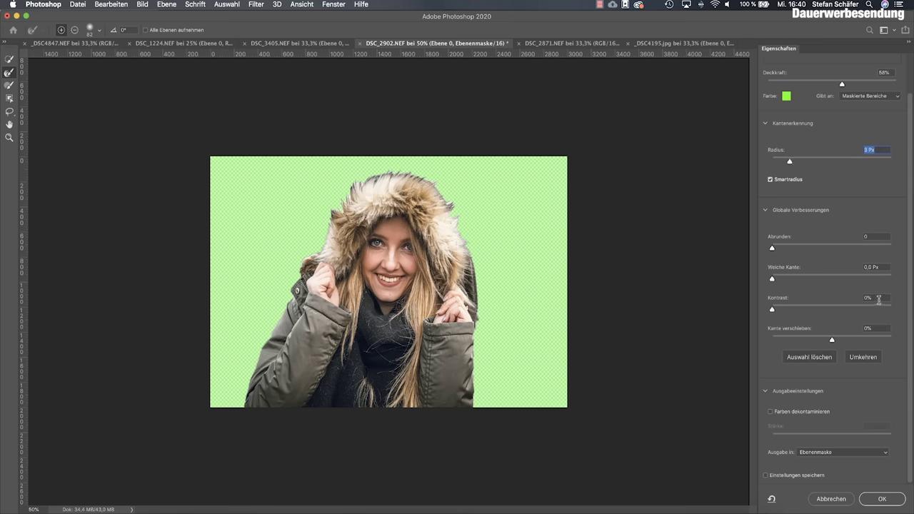
left_click_drag(772, 310, 788, 310)
left_click(10, 73)
- Confirm Select and Mask with OK to apply the refined edge to the woman's layer mask
left_click(836, 500)
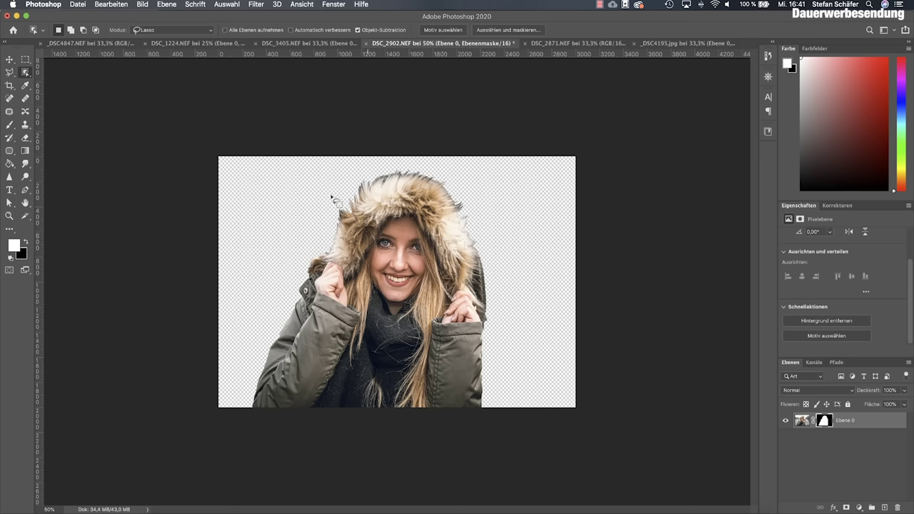
- Switch to DSC_3405, set Object Selection to Rechteck mode, and box-select the woman by the fence
left_click(295, 43)
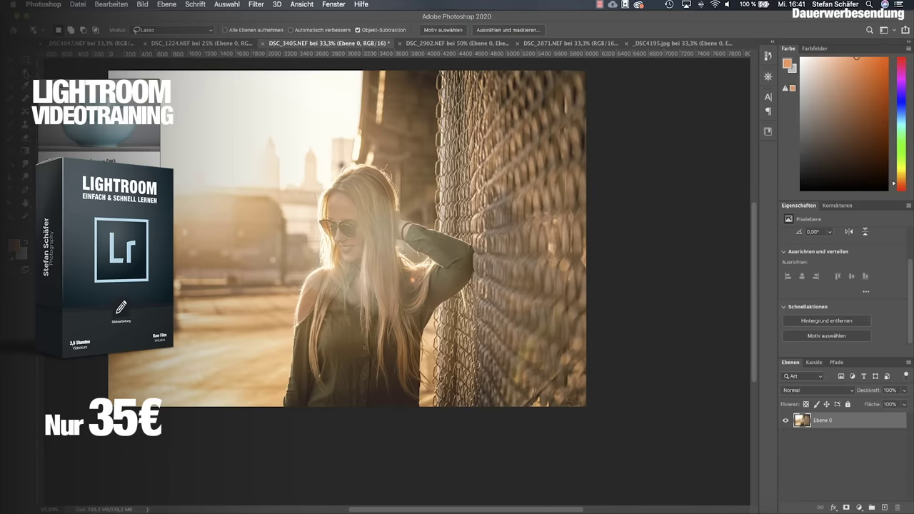
left_click(143, 30)
left_click(151, 23)
mouse_move(271, 157)
left_mouse_down()
mouse_move(450, 330)
mouse_move(481, 431)
left_mouse_up()
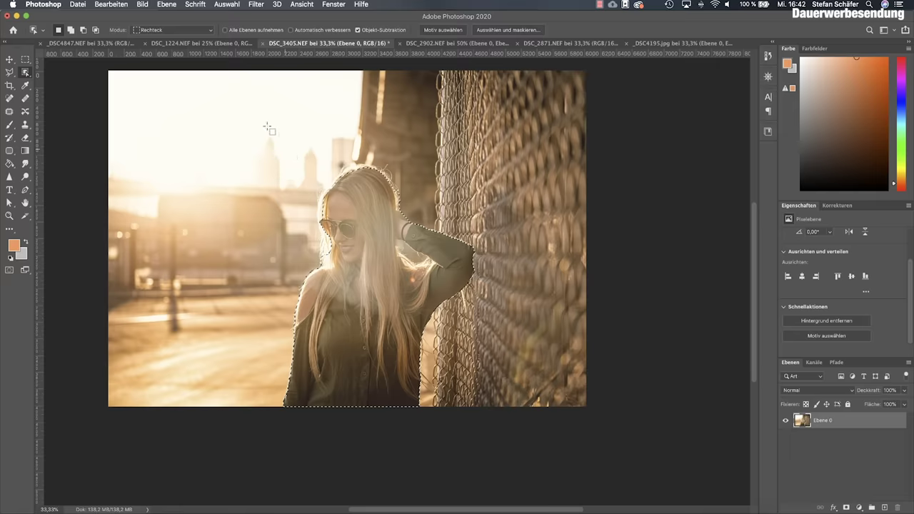
- Cut the bride with bouquet in DSC_1224 out onto transparency using Hintergrund entfernen
left_click(217, 44)
key("m")
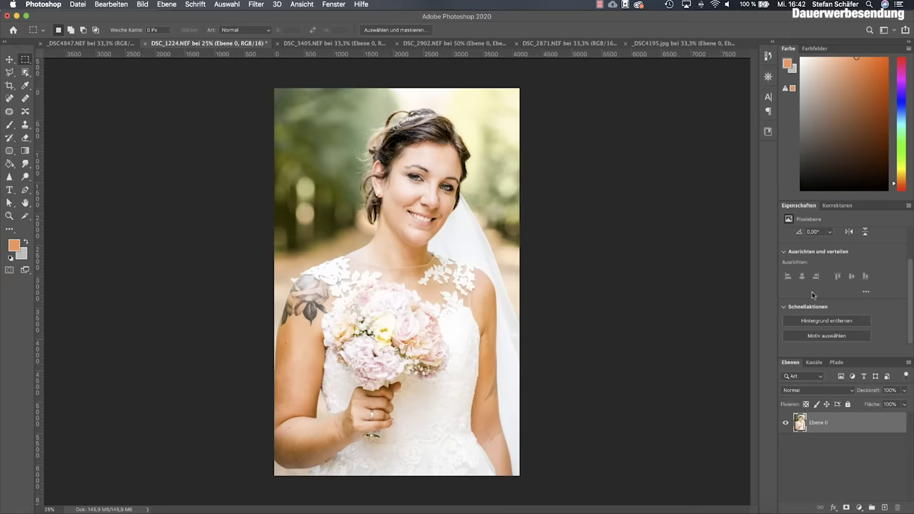
left_click(826, 322)
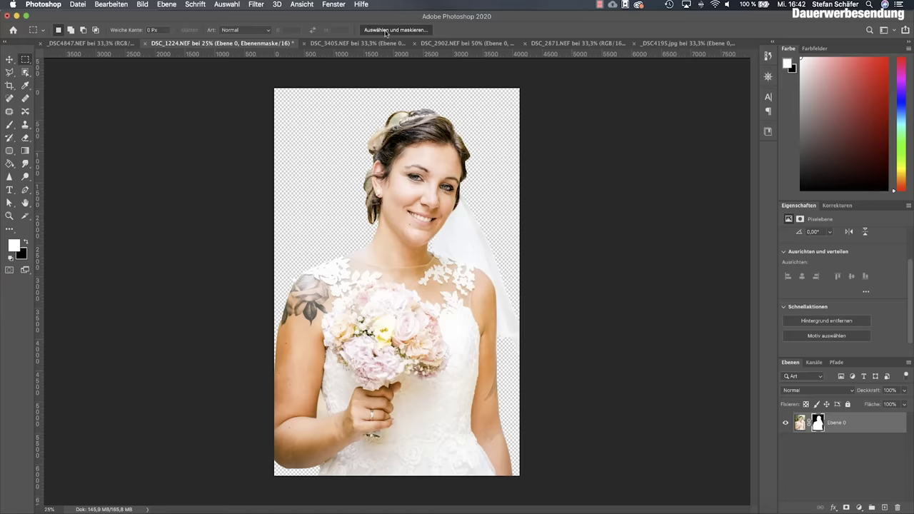
left_click(395, 30)
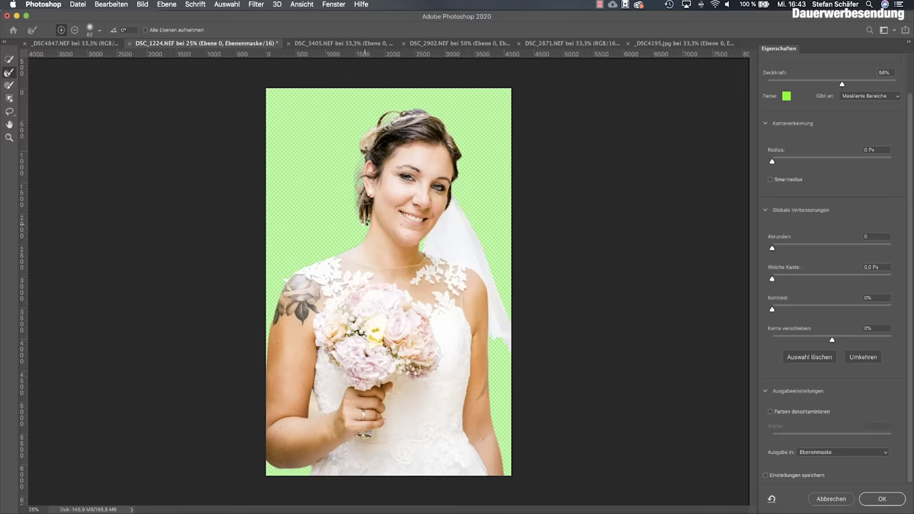
key("Return")
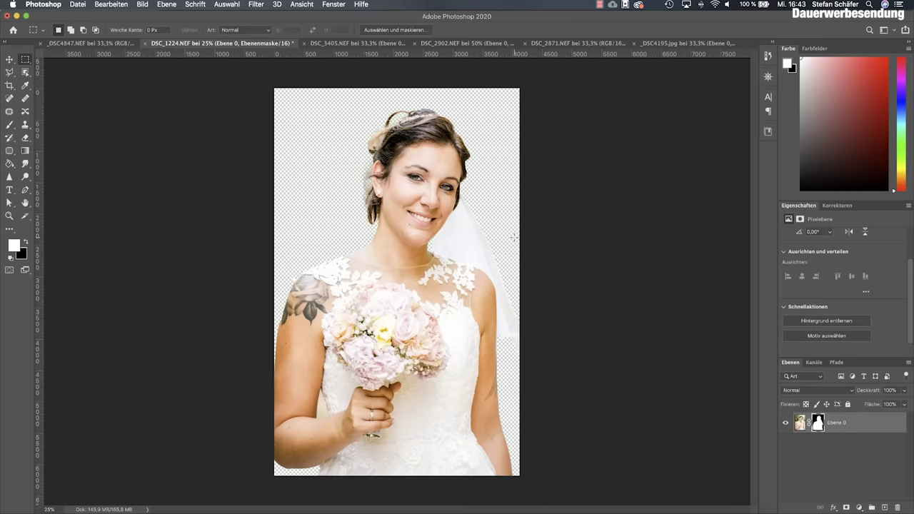